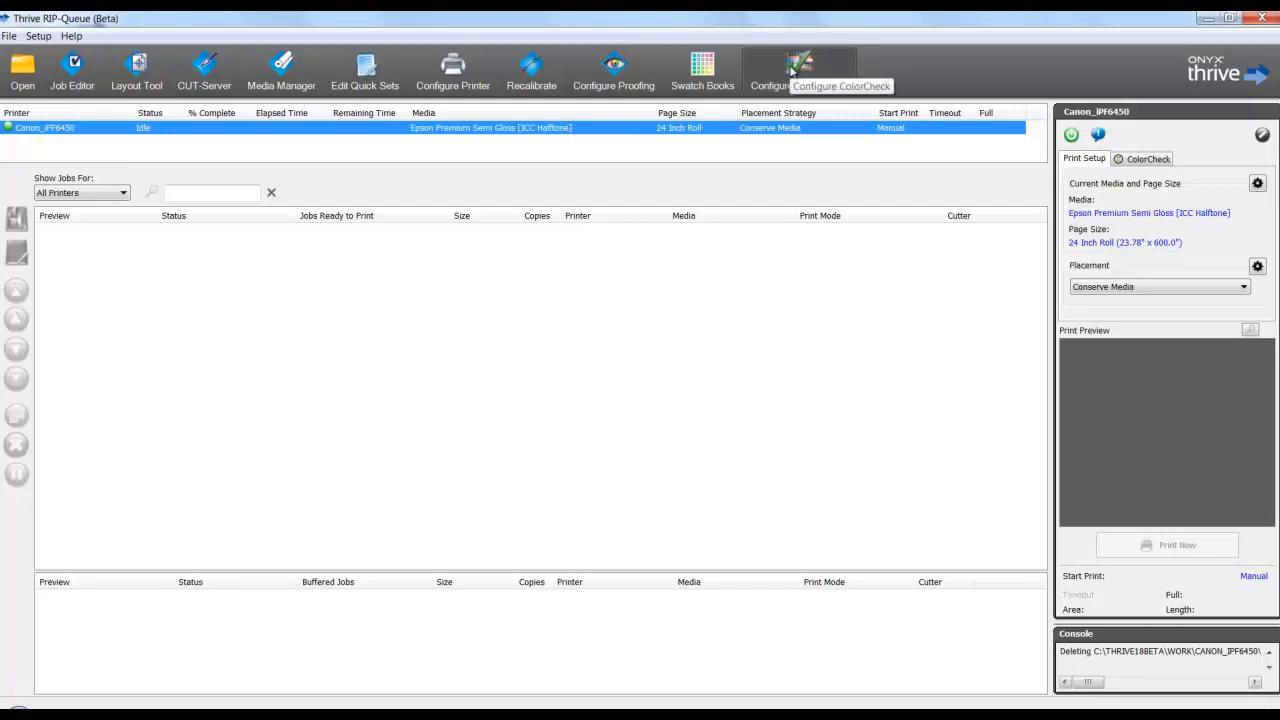
Step: Open the ColorCheck configuration and select the ONYX Weekly Baseline swatch
left_click(790, 68)
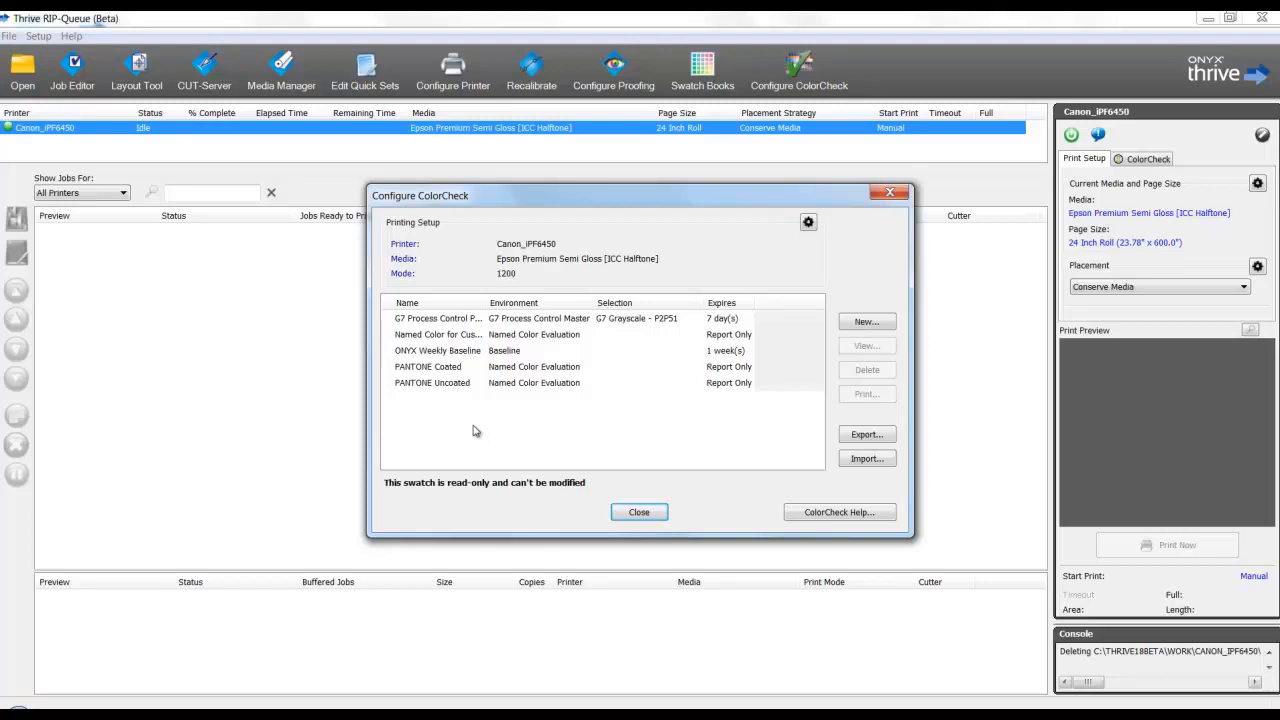
left_click(508, 352)
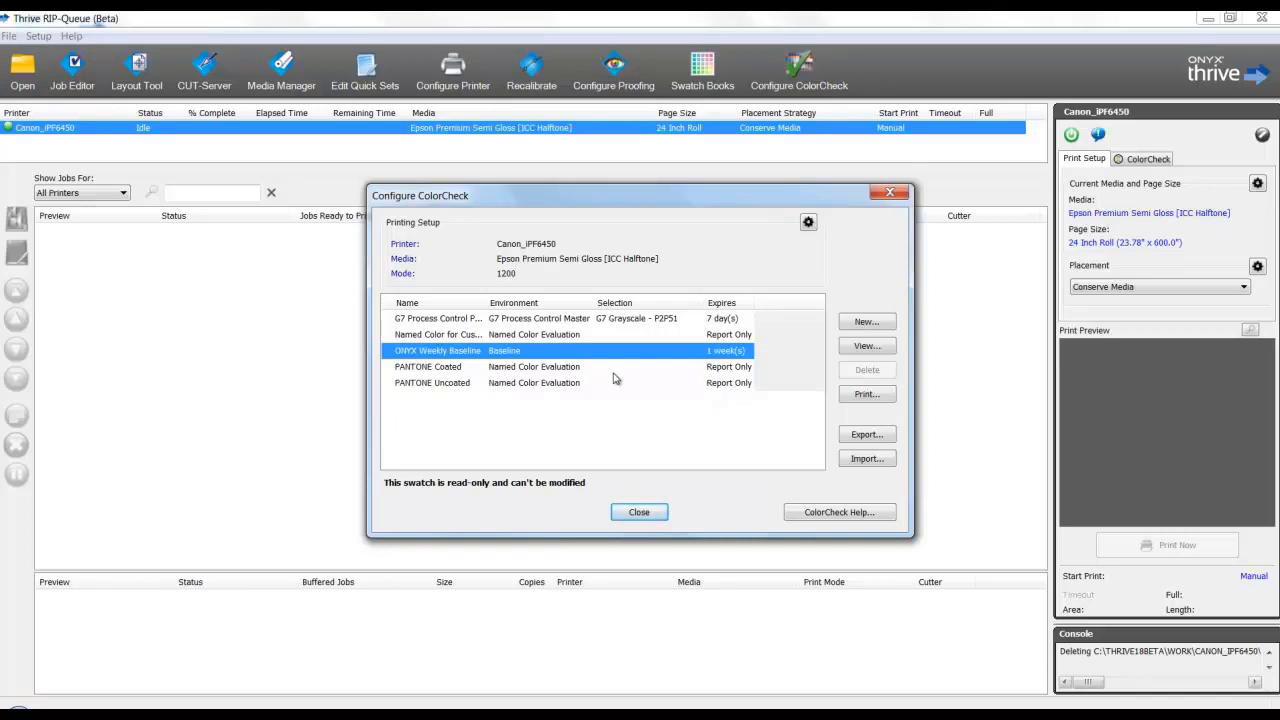
Step: Send the ONYX Weekly Baseline swatch to the Canon_iPF6450 print queue in 1200 mode
left_click(864, 395)
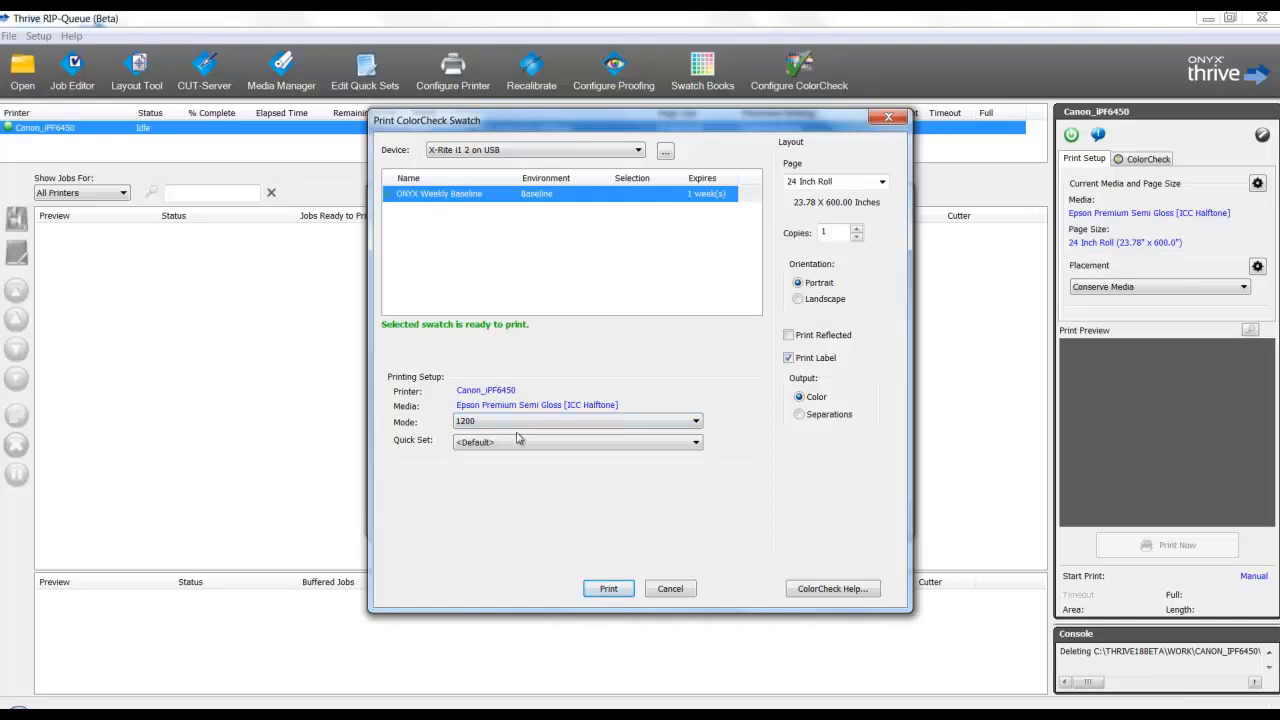
left_click(609, 589)
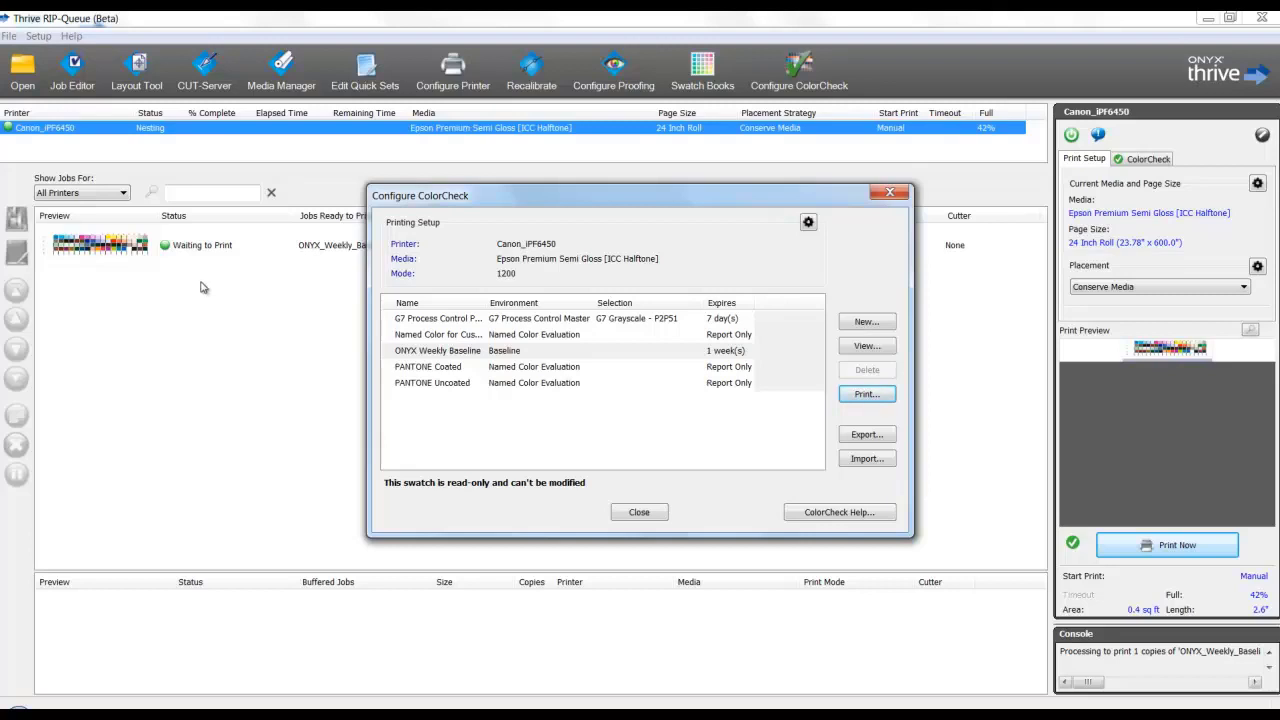
Step: Close ColorCheck configuration, print the queued baseline swatch now, and select its job
left_click(636, 512)
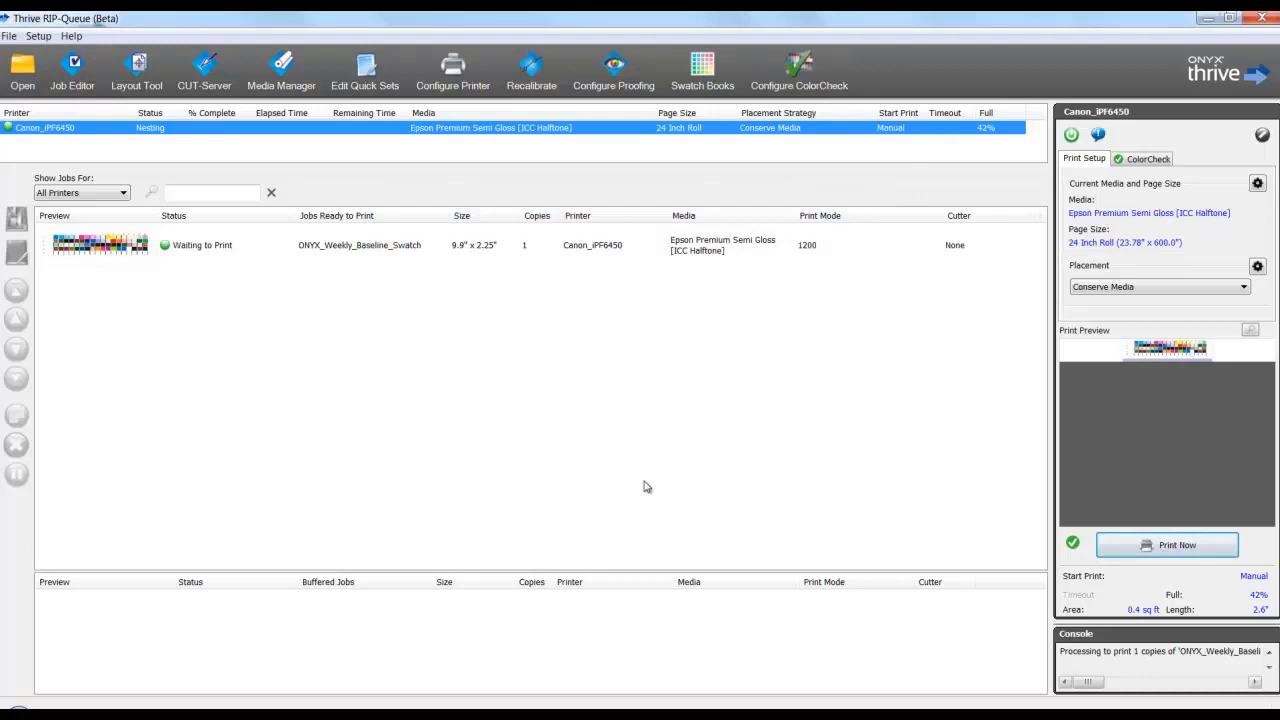
left_click(1121, 545)
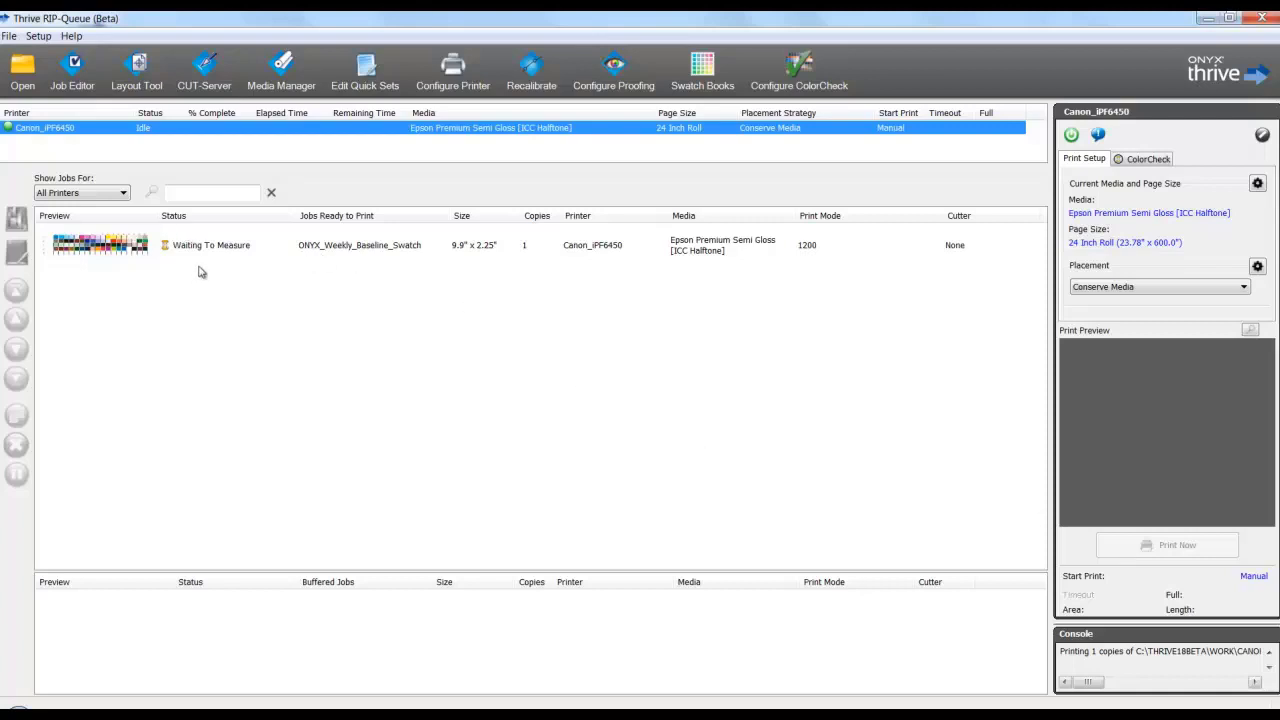
left_click(264, 248)
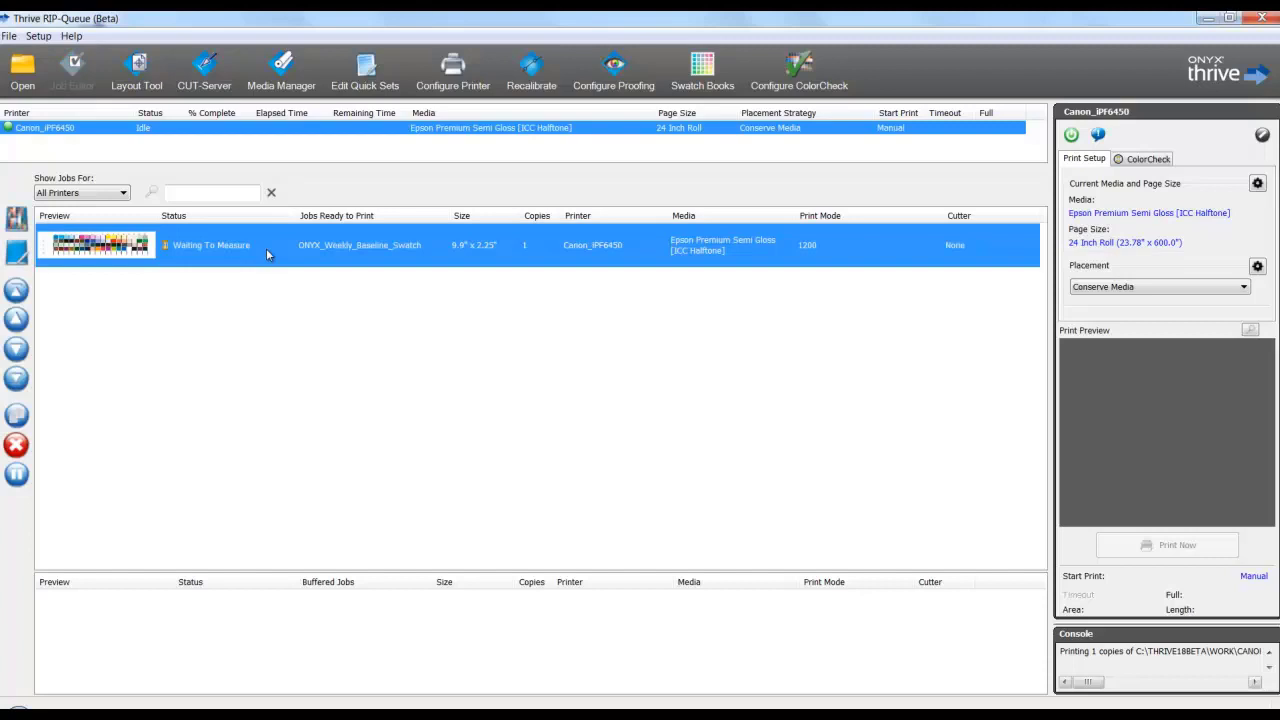
Step: From the job's properties, read the printed baseline swatch's L*a*b* values with the X-Rite i1
double_click(271, 253)
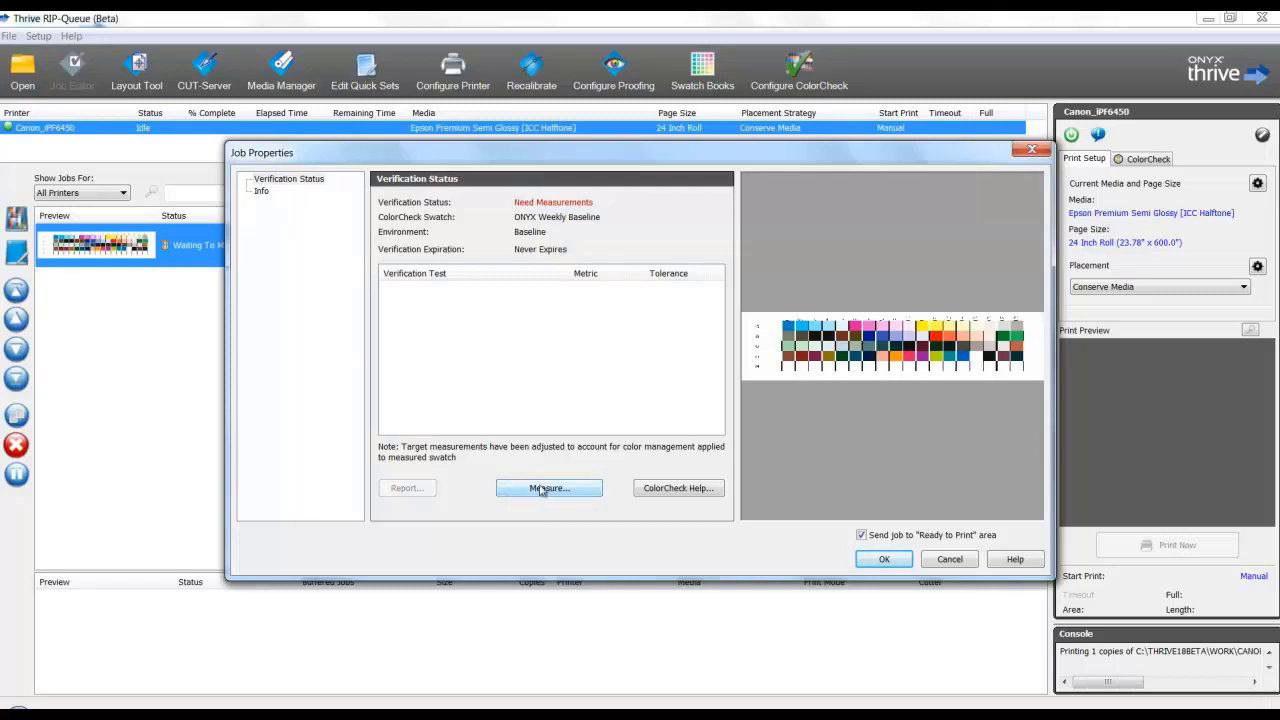
left_click(542, 488)
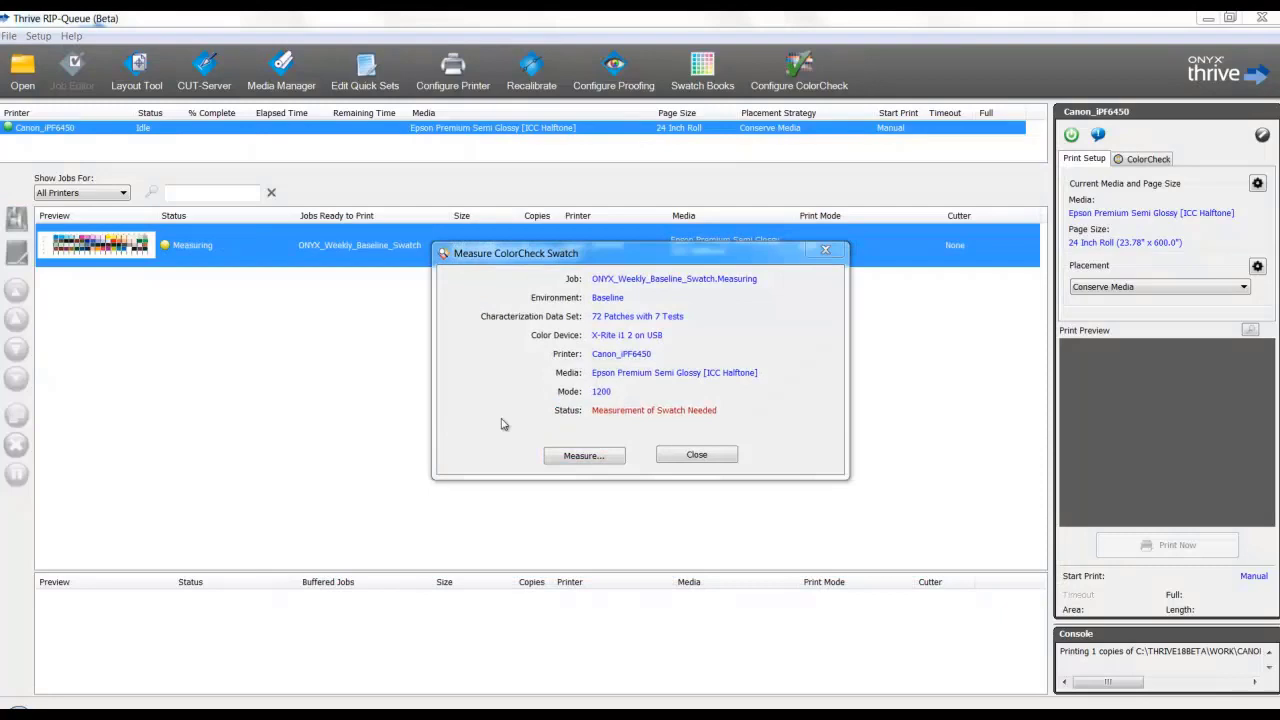
key("Return")
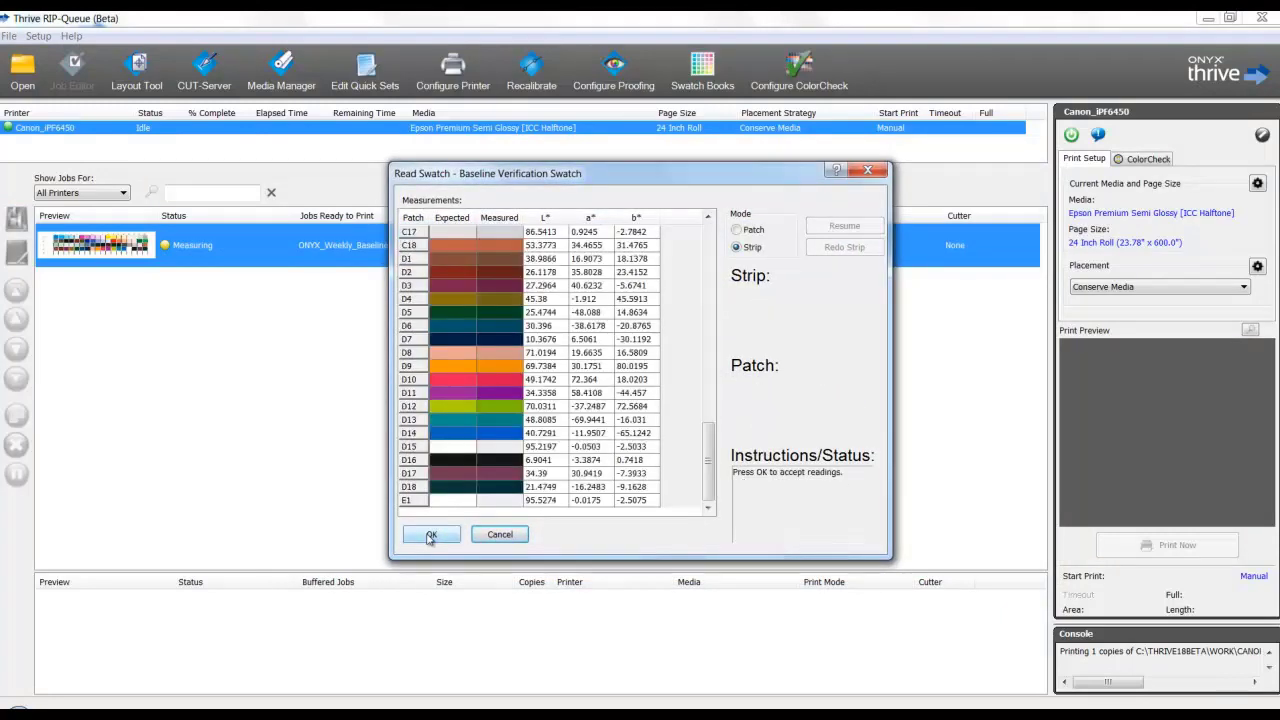
Step: Accept the Read Swatch readings so the baseline swatch verifies as PASS
left_click(430, 536)
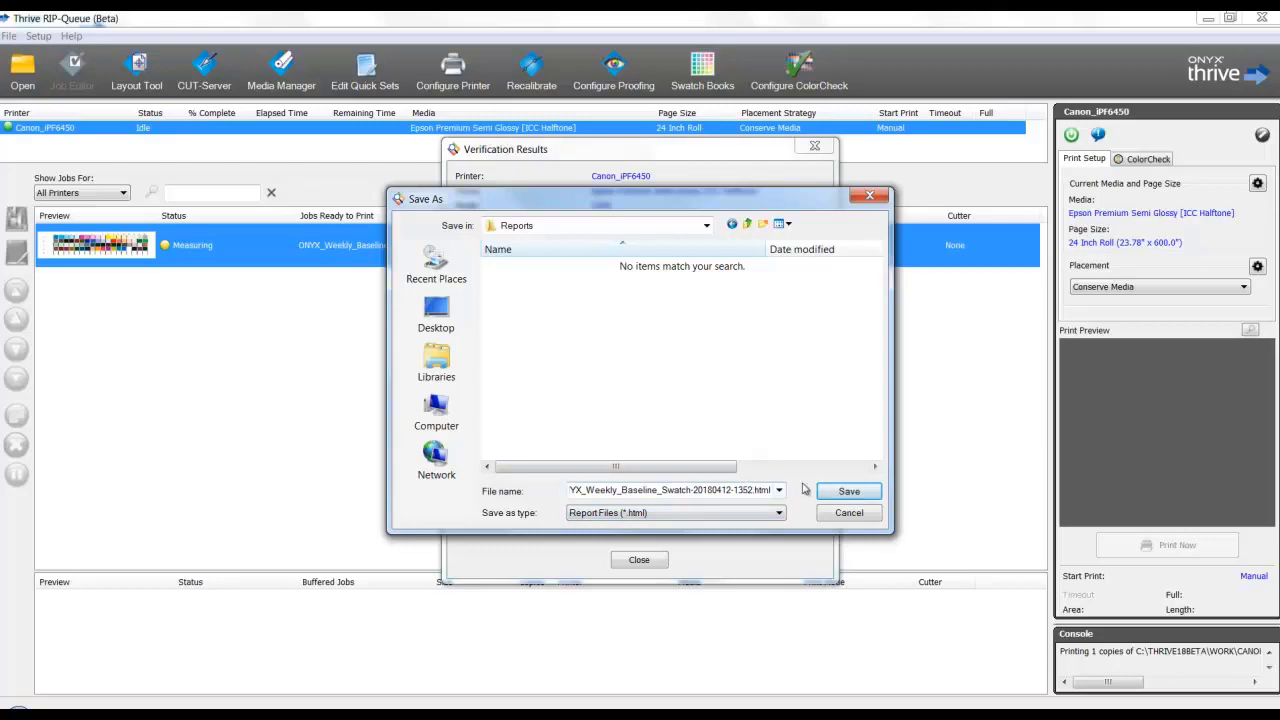
Step: Save ONYX_Weekly_Baseline_Swatch-20180412-1352.html, review the report in Firefox, then close it
left_click(828, 489)
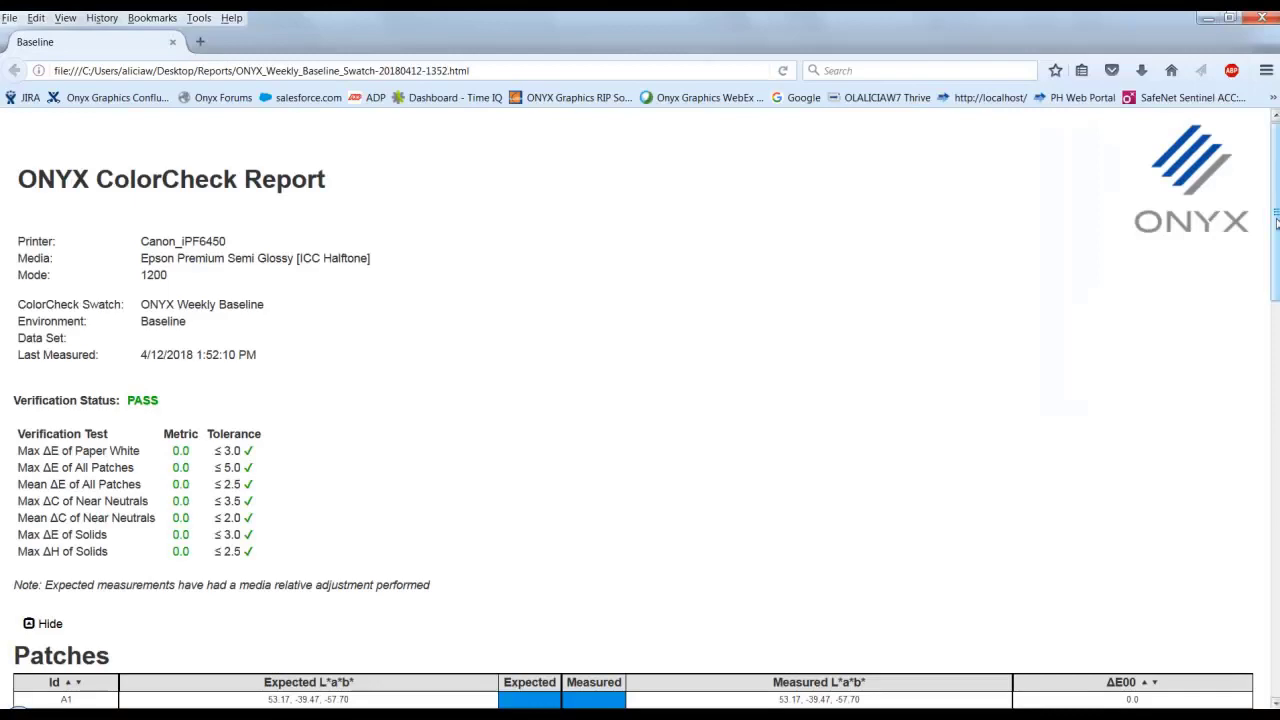
mouse_move(1276, 222)
left_mouse_down()
mouse_move(1276, 600)
mouse_move(1233, 176)
left_mouse_up()
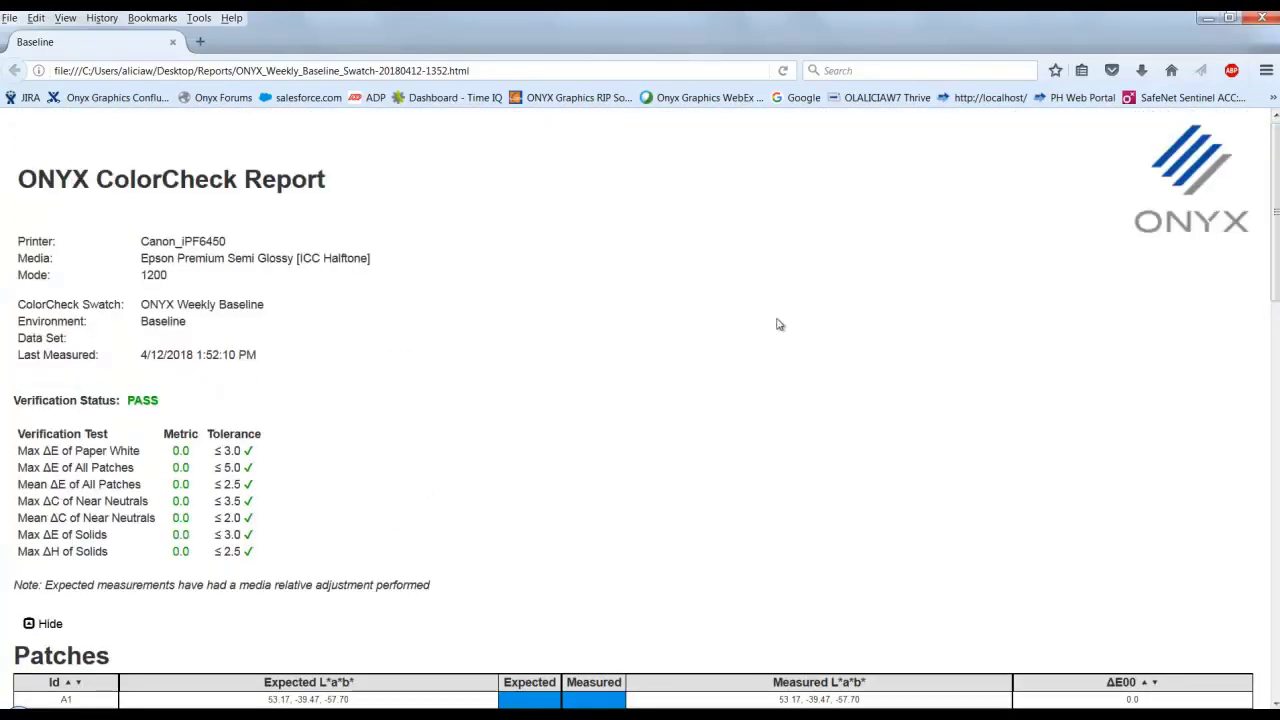
key("alt+F4")
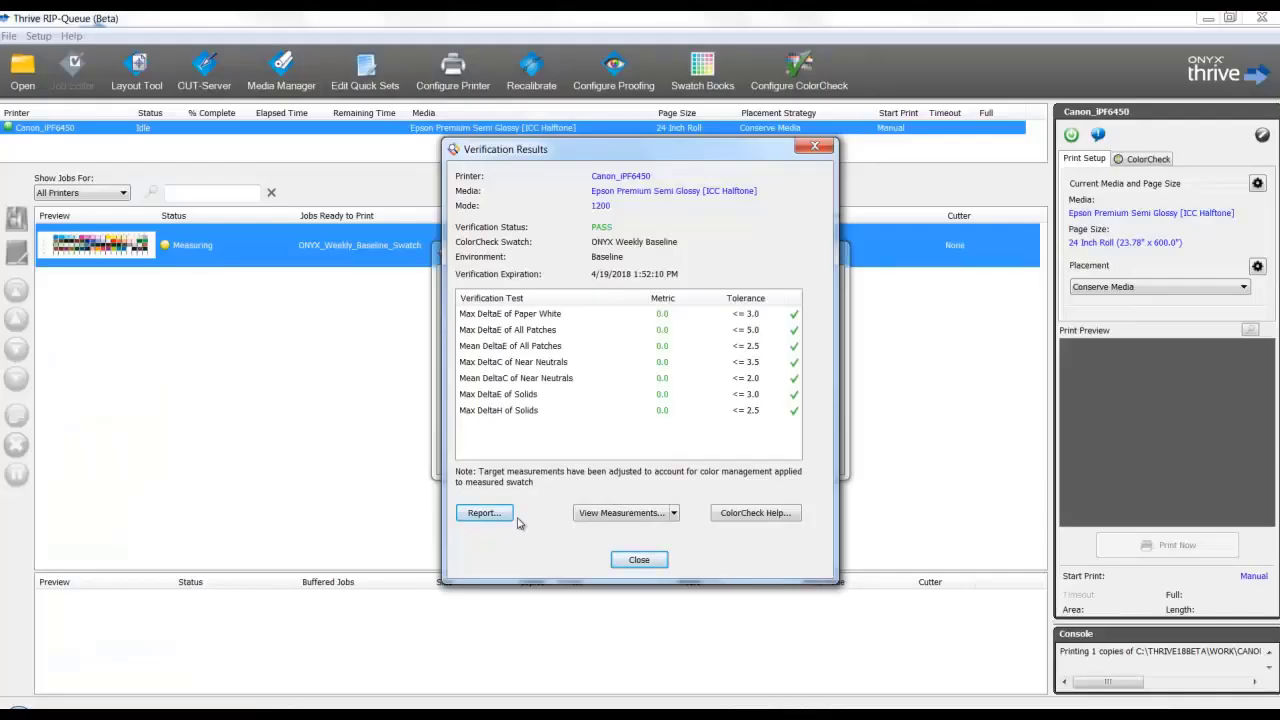
Step: Dismiss Verification Results so the baseline job shows Verification Passed in the queue
left_click(637, 560)
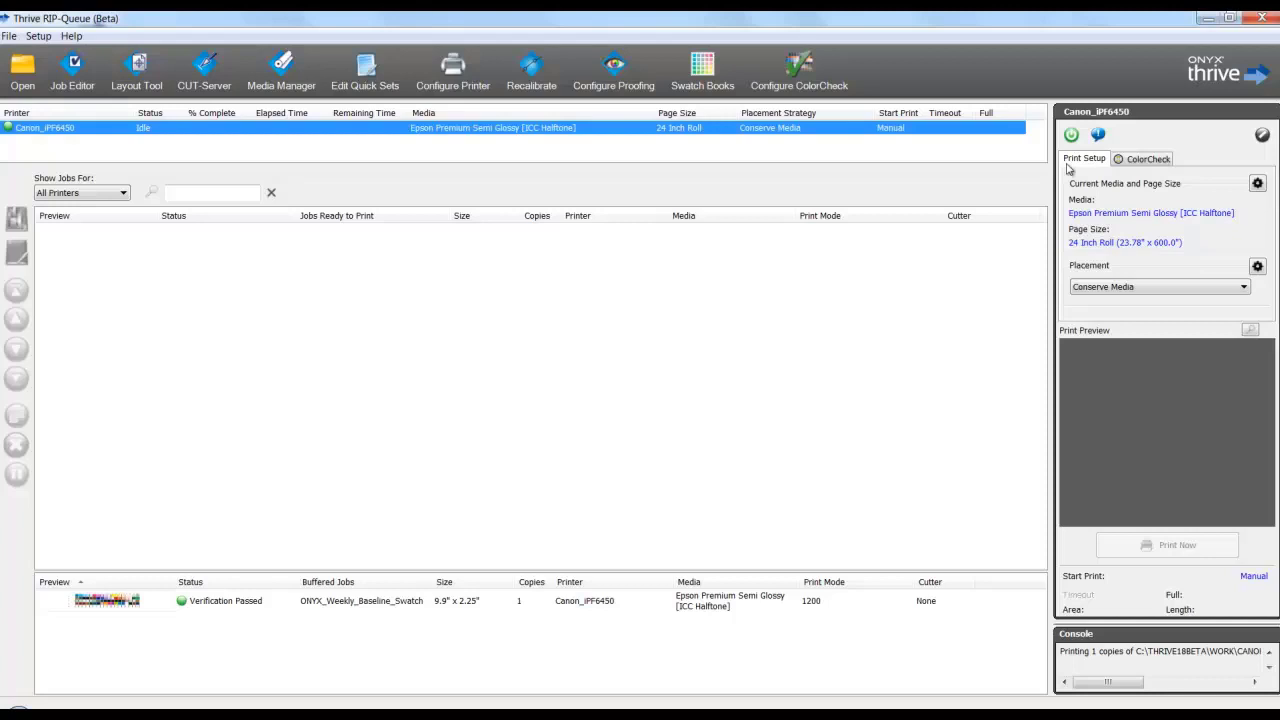
Step: Print a second ONYX Weekly Baseline swatch, queued as ONYX_Weekly_Baseline_Swatch~1
left_click(1155, 162)
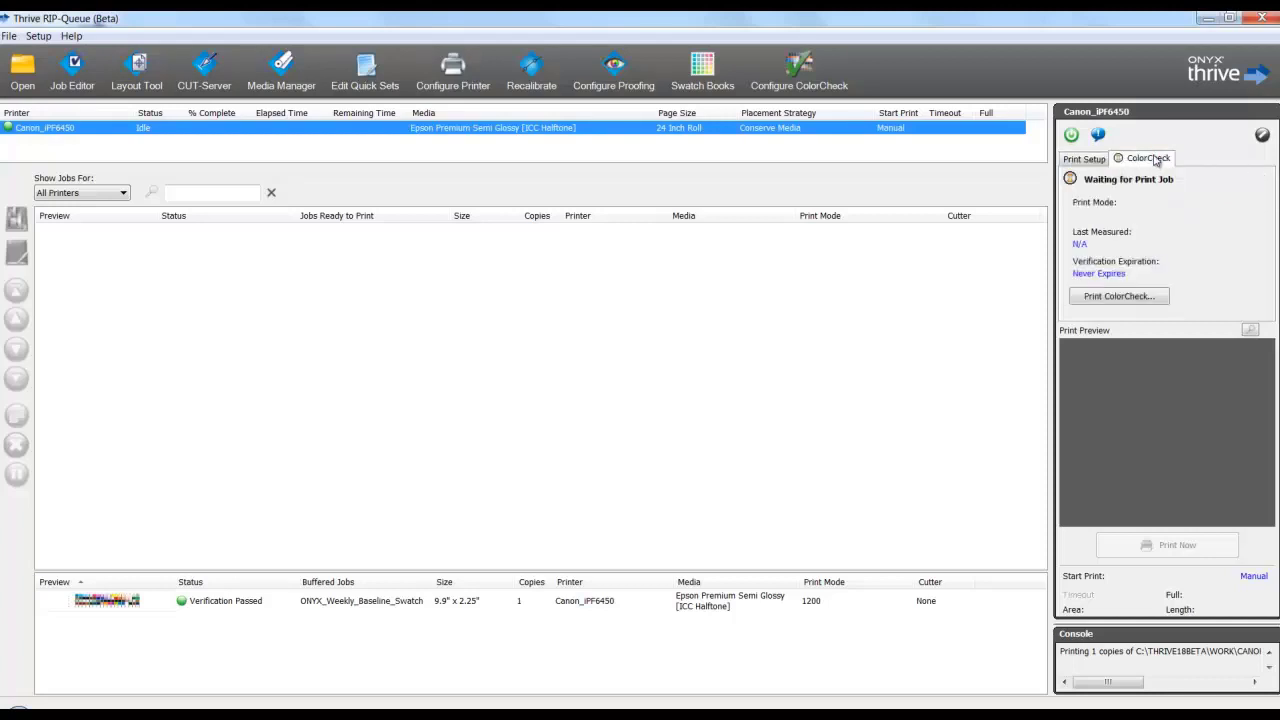
left_click(1077, 301)
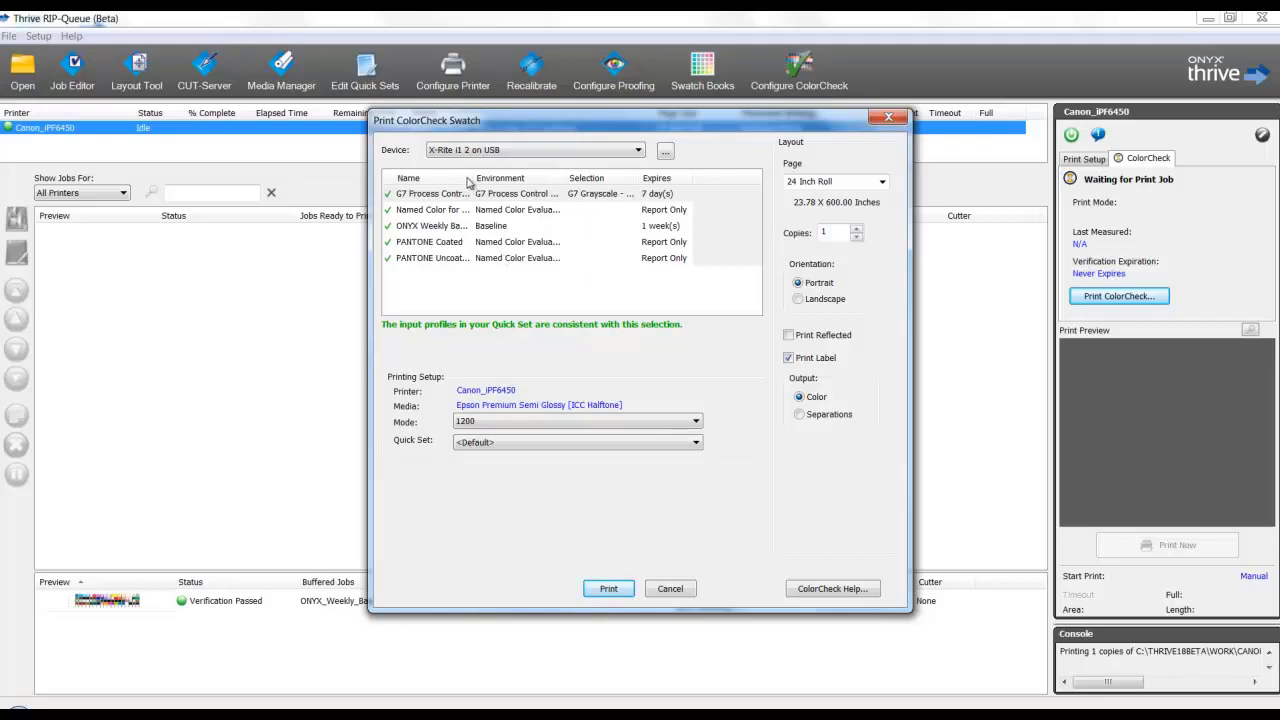
left_click(500, 226)
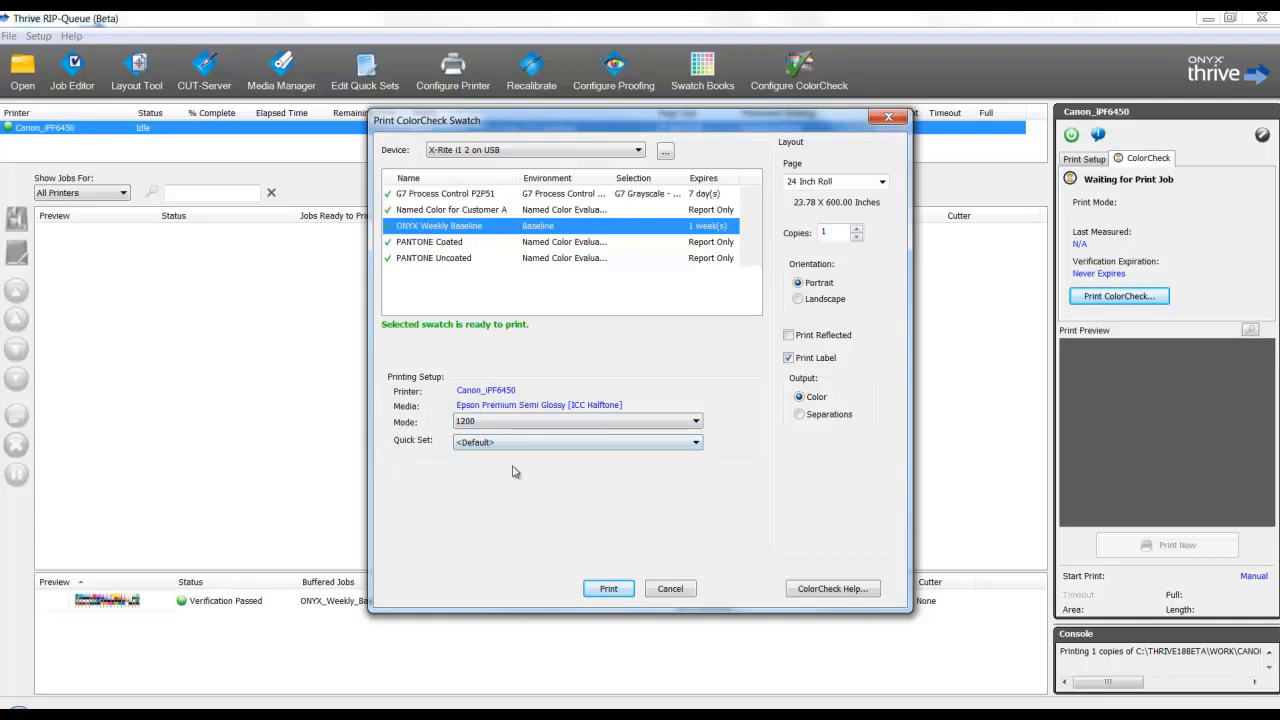
left_click(607, 590)
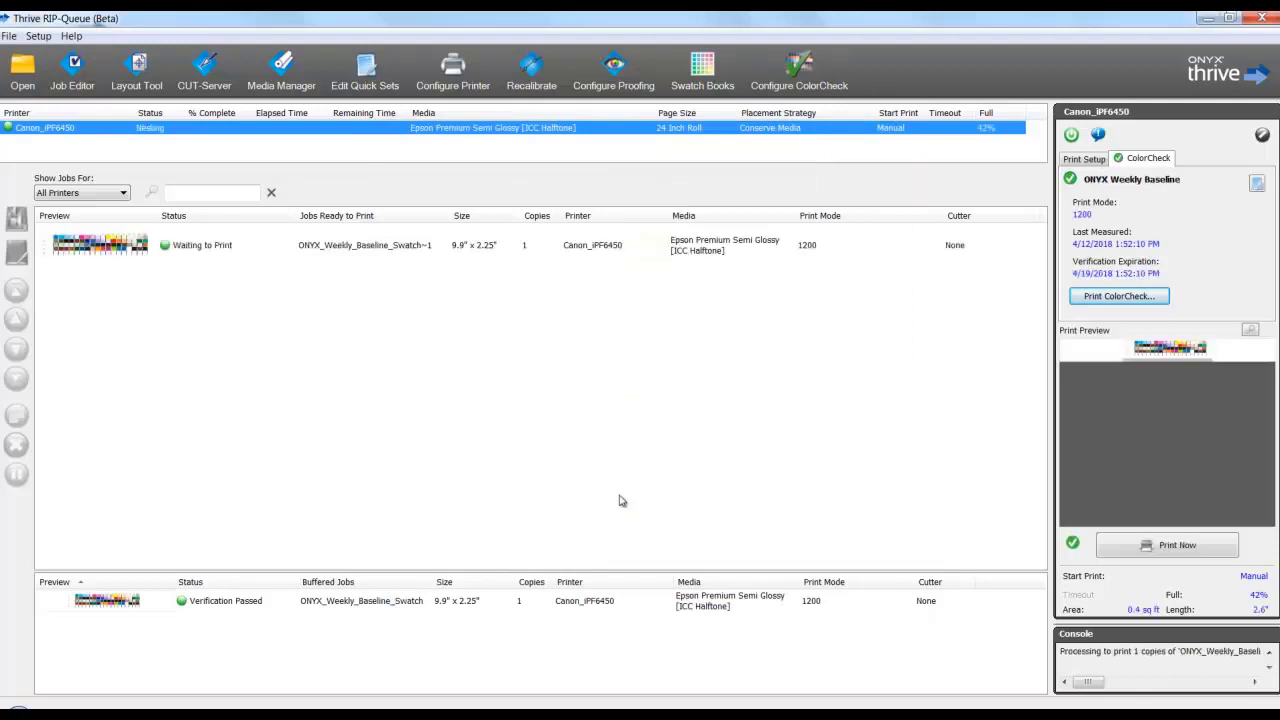
Step: Print ONYX_Weekly_Baseline_Swatch~1 now and open its Job Properties showing Need Measurements
left_click(1105, 546)
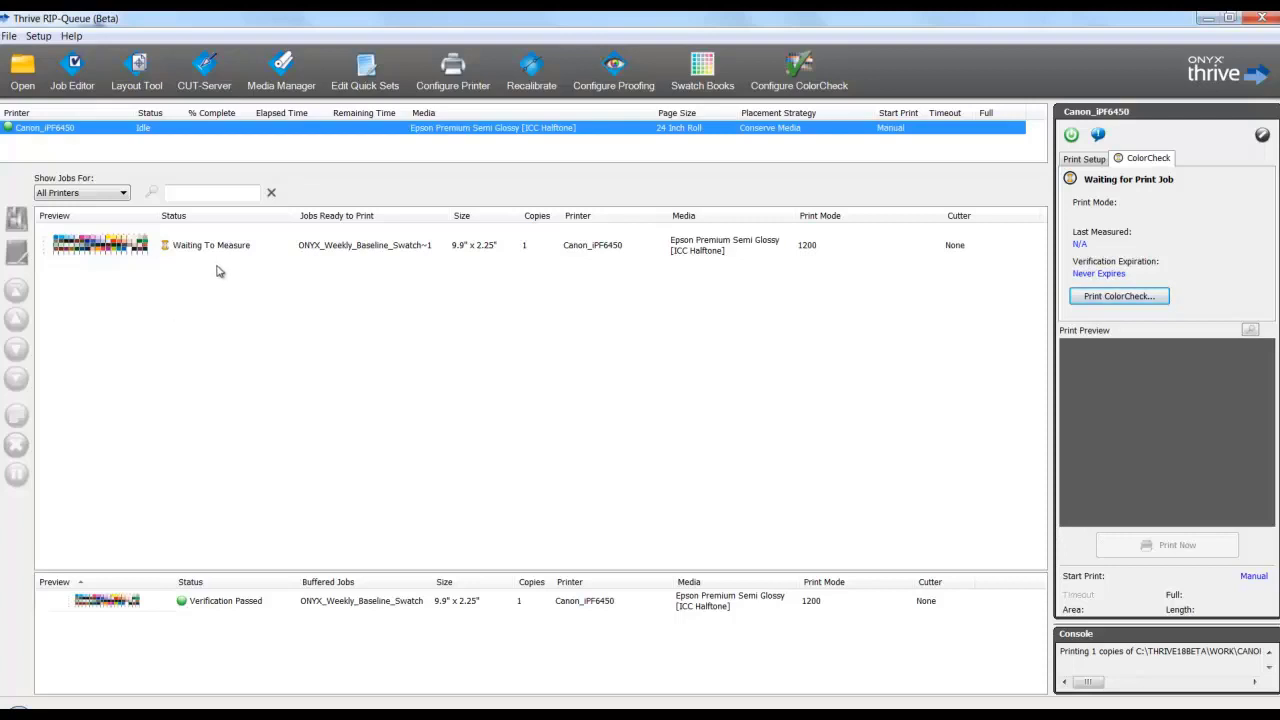
left_click(251, 241)
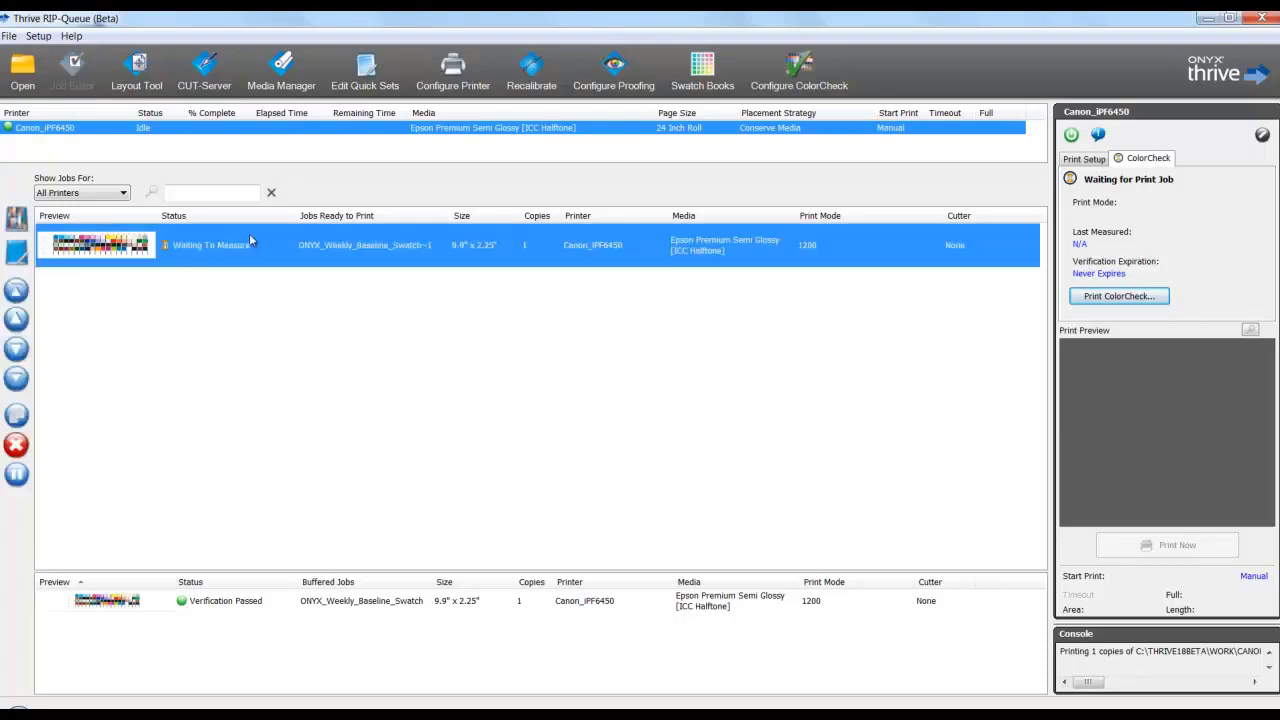
double_click(261, 243)
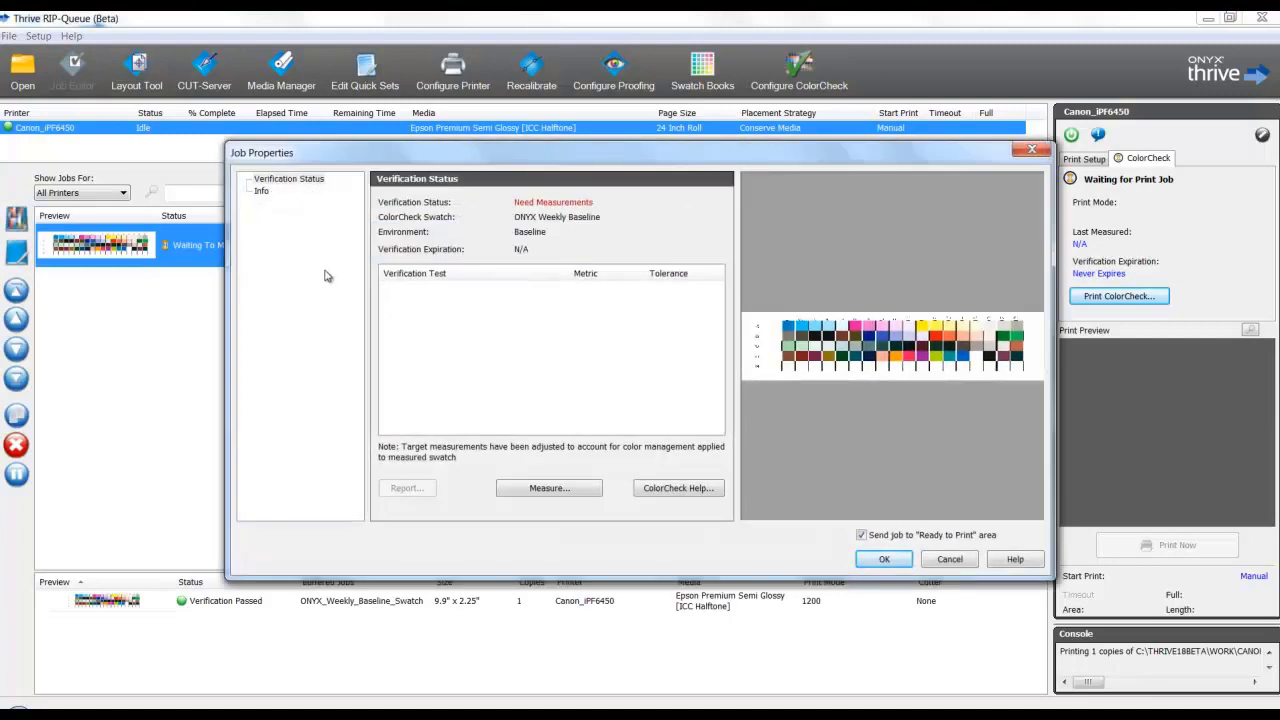
Step: Measure the second swatch with the X-Rite i1, get PASS, and start its HTML report
left_click(507, 491)
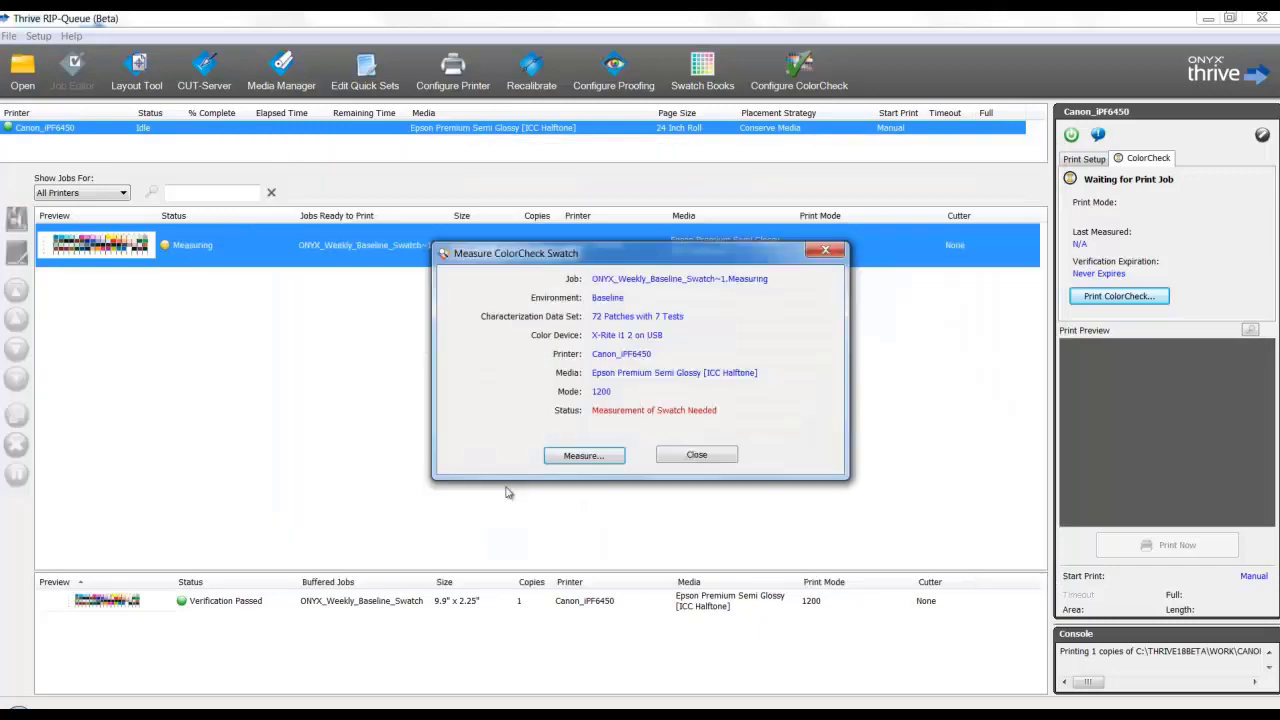
left_click(583, 451)
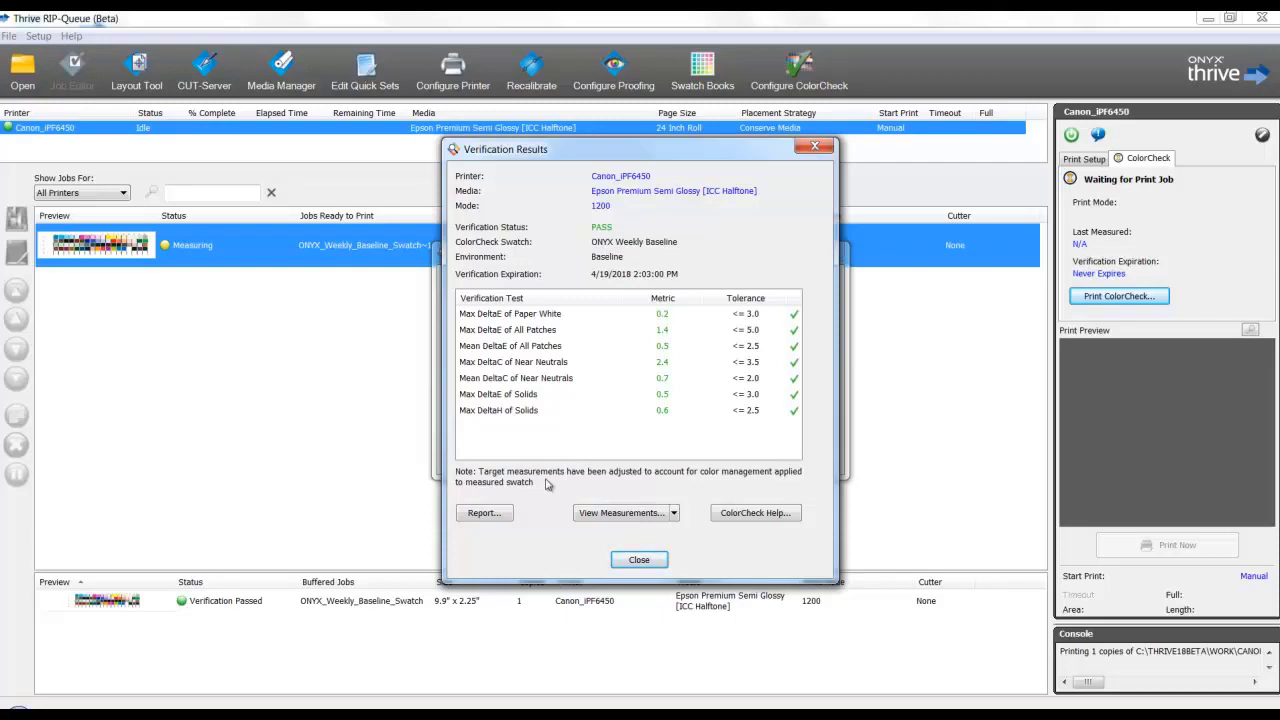
left_click(499, 516)
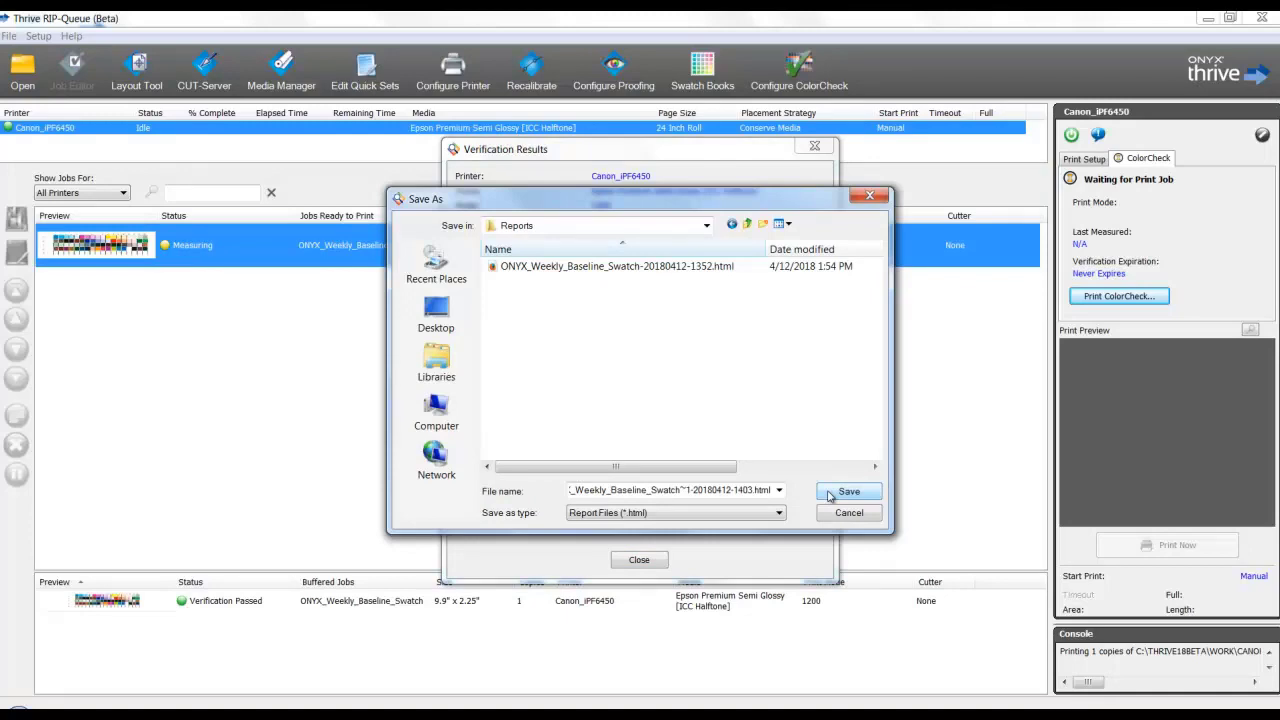
Step: Save the report as ONYX_Weekly_Baseline_Swatch~1-20180412-1403.html and scroll through its PASS result in Firefox
left_click(828, 493)
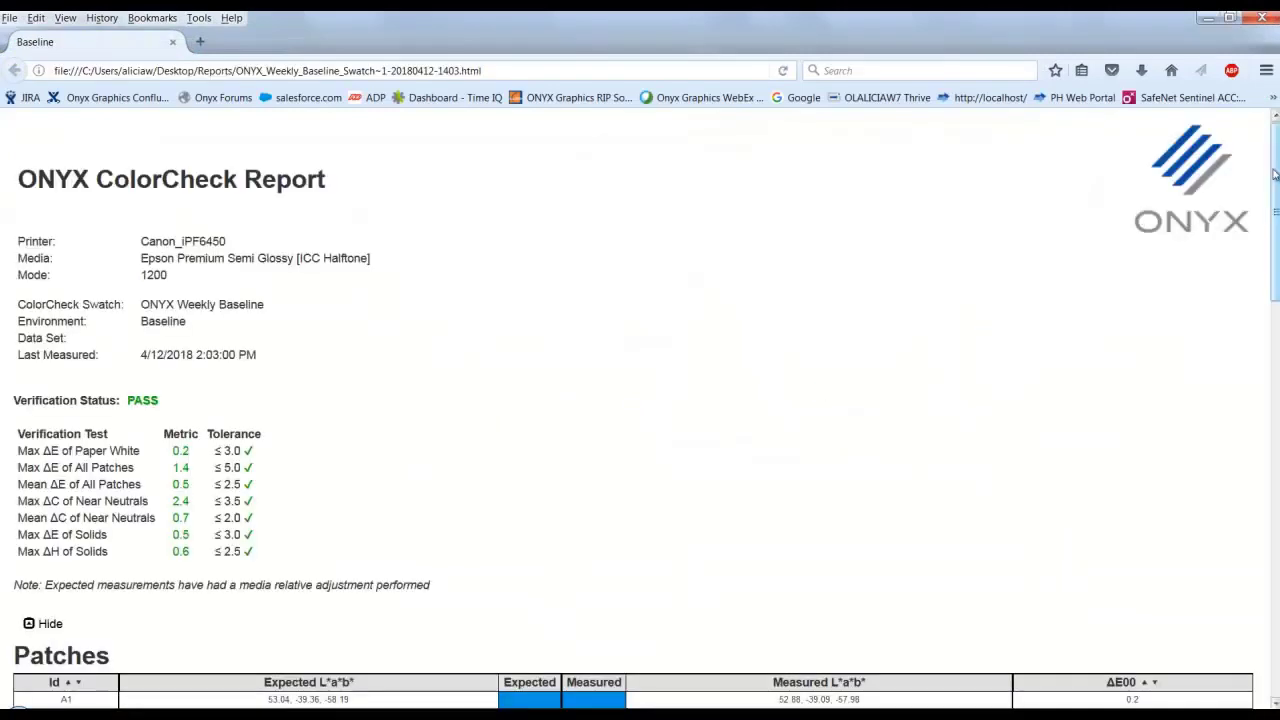
left_click_drag(1276, 178, 1276, 222)
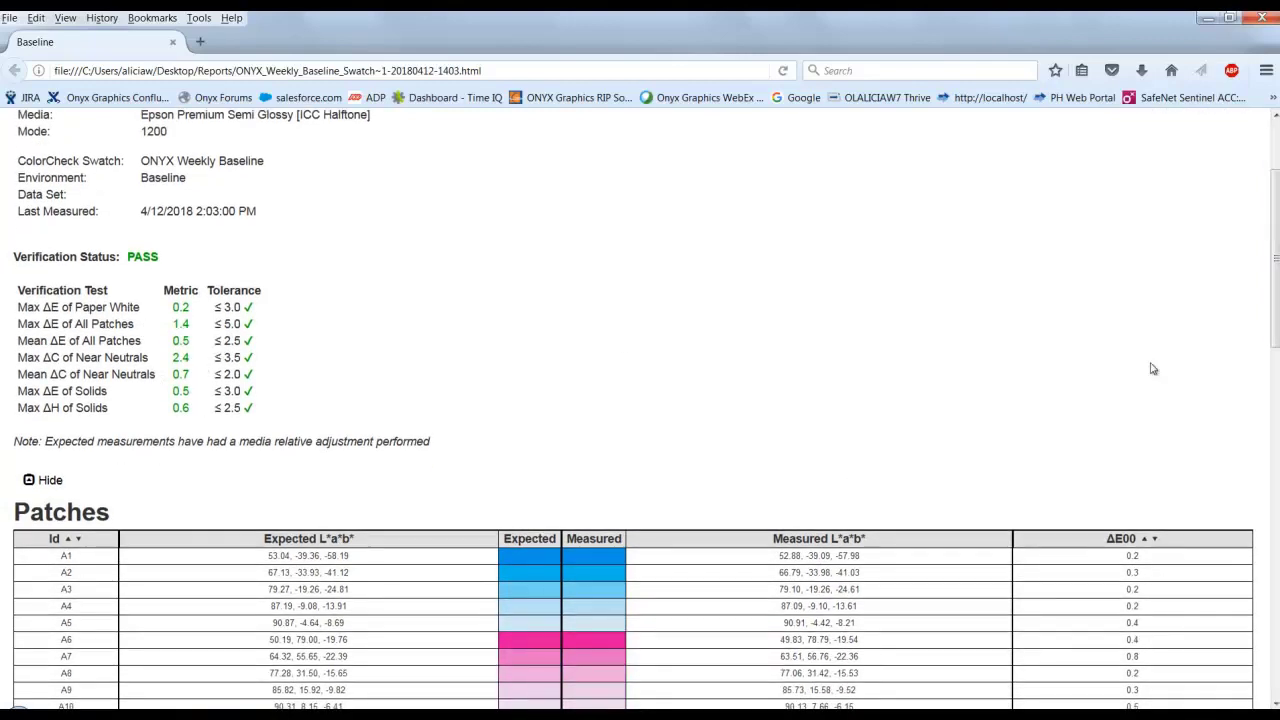
left_click_drag(1276, 297, 1163, 371)
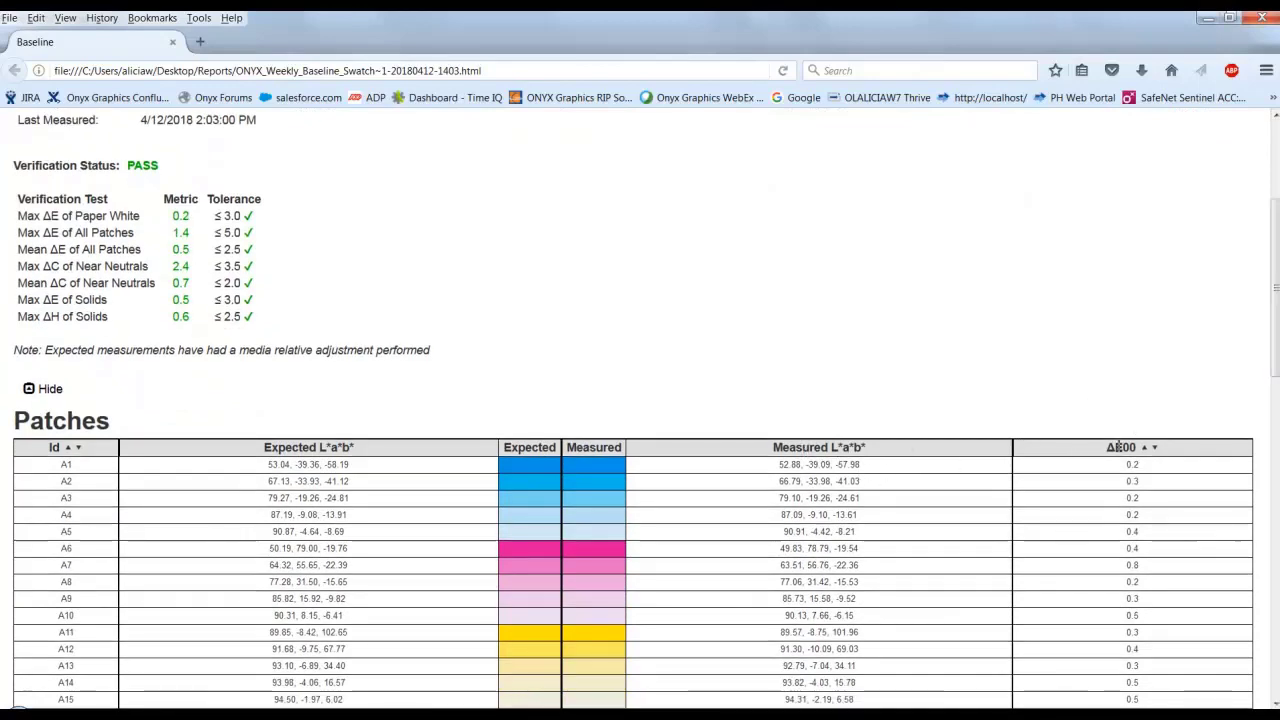
Step: Sort the patch table by ΔE00, collapse and re-expand Patches, then return to Thrive
left_click(1121, 447)
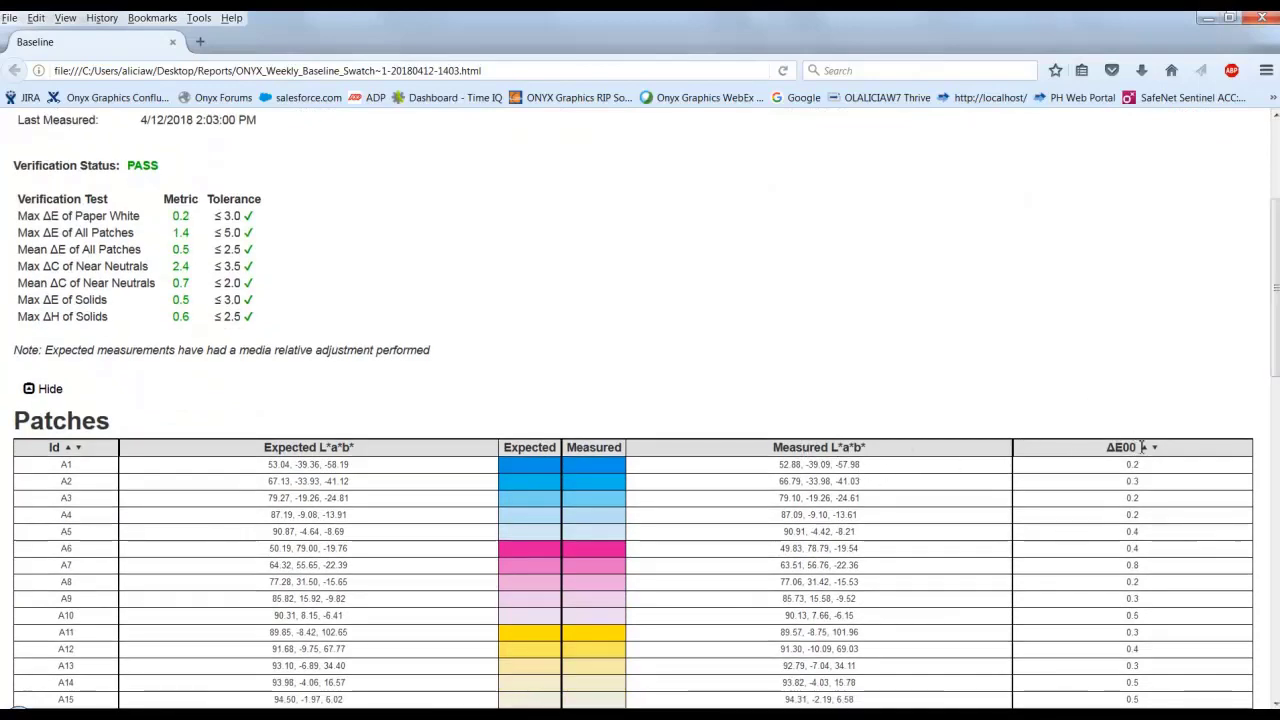
left_click(40, 393)
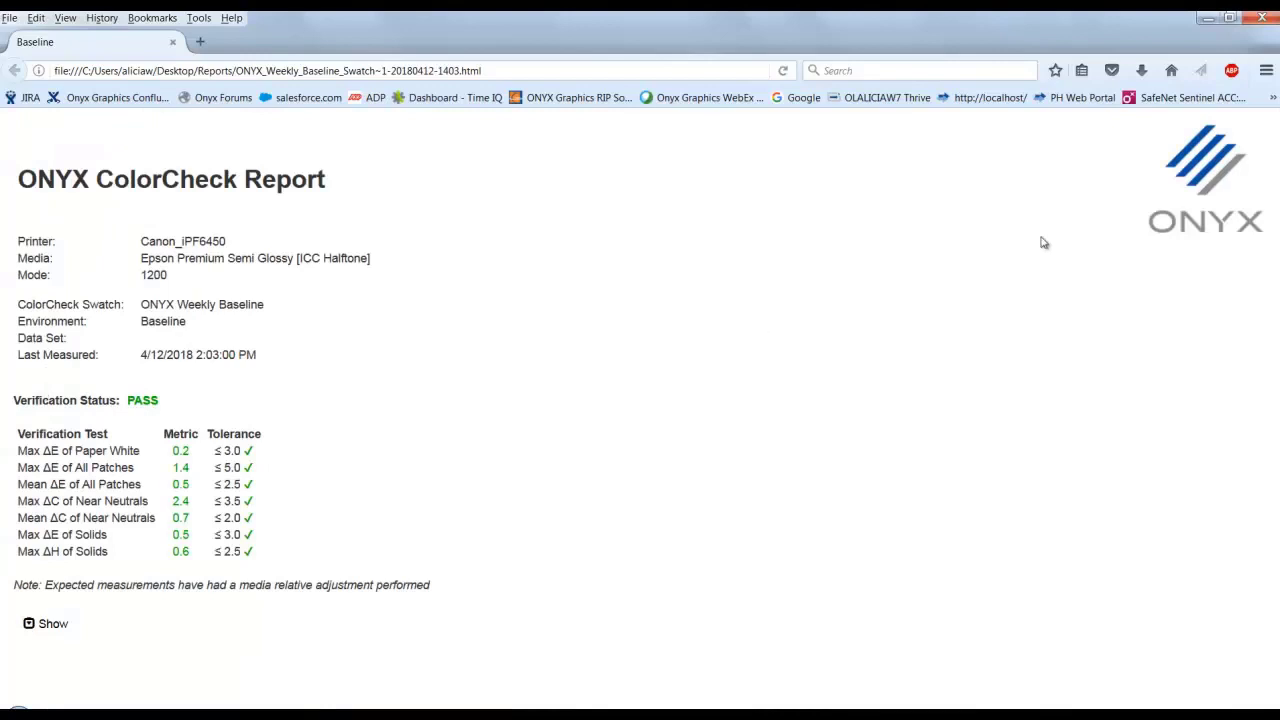
left_click(47, 627)
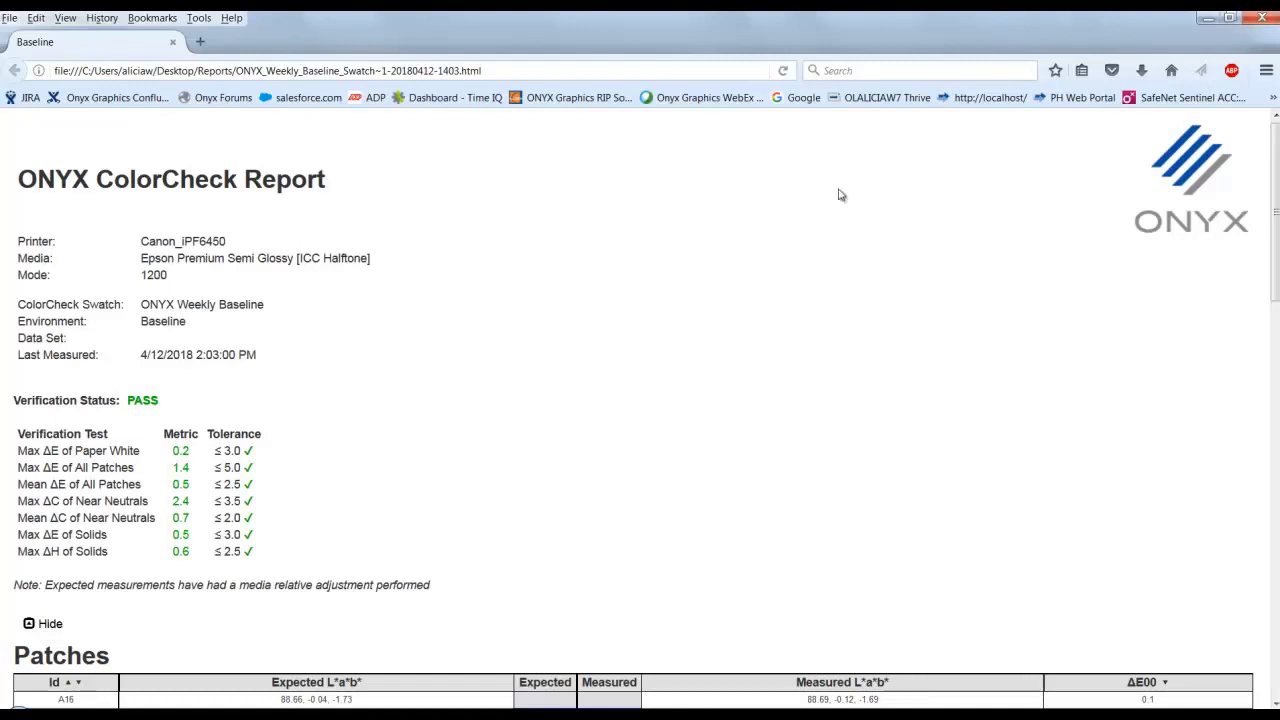
key("alt+Tab")
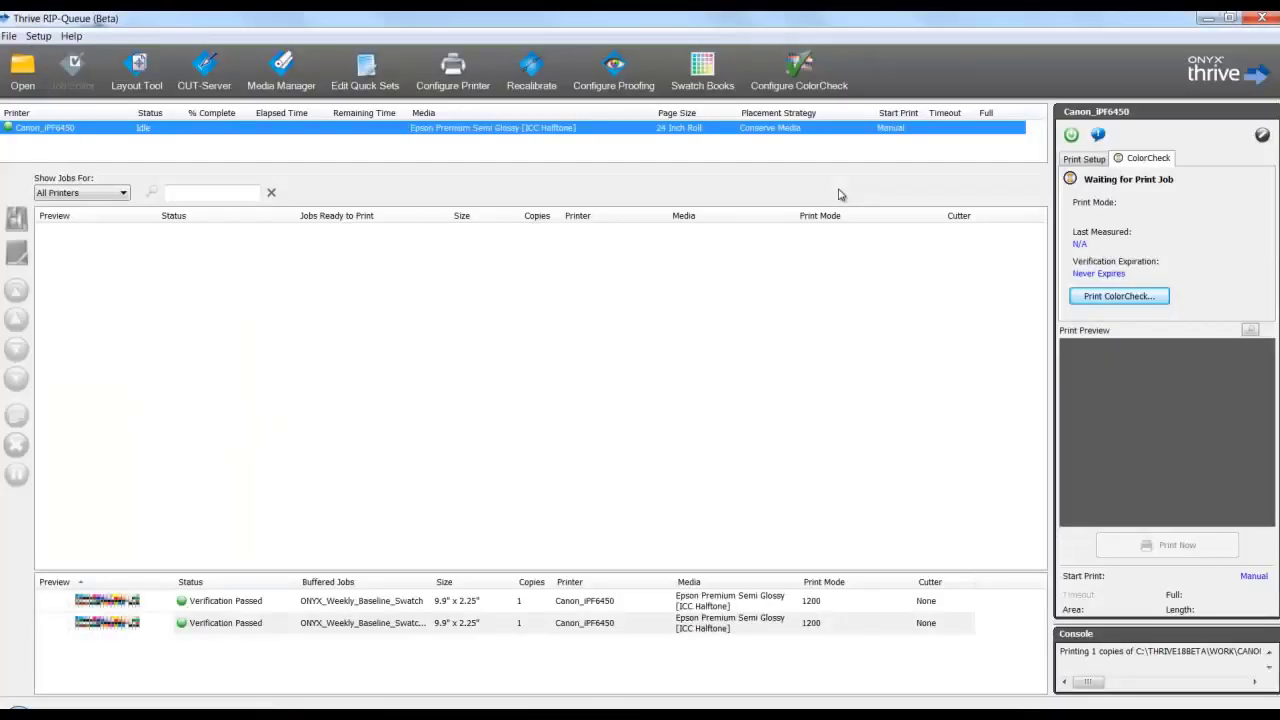
Step: Check the Canon_iPF6450's Print Setup and ColorCheck tabs, finishing on Print Setup
left_click(1080, 160)
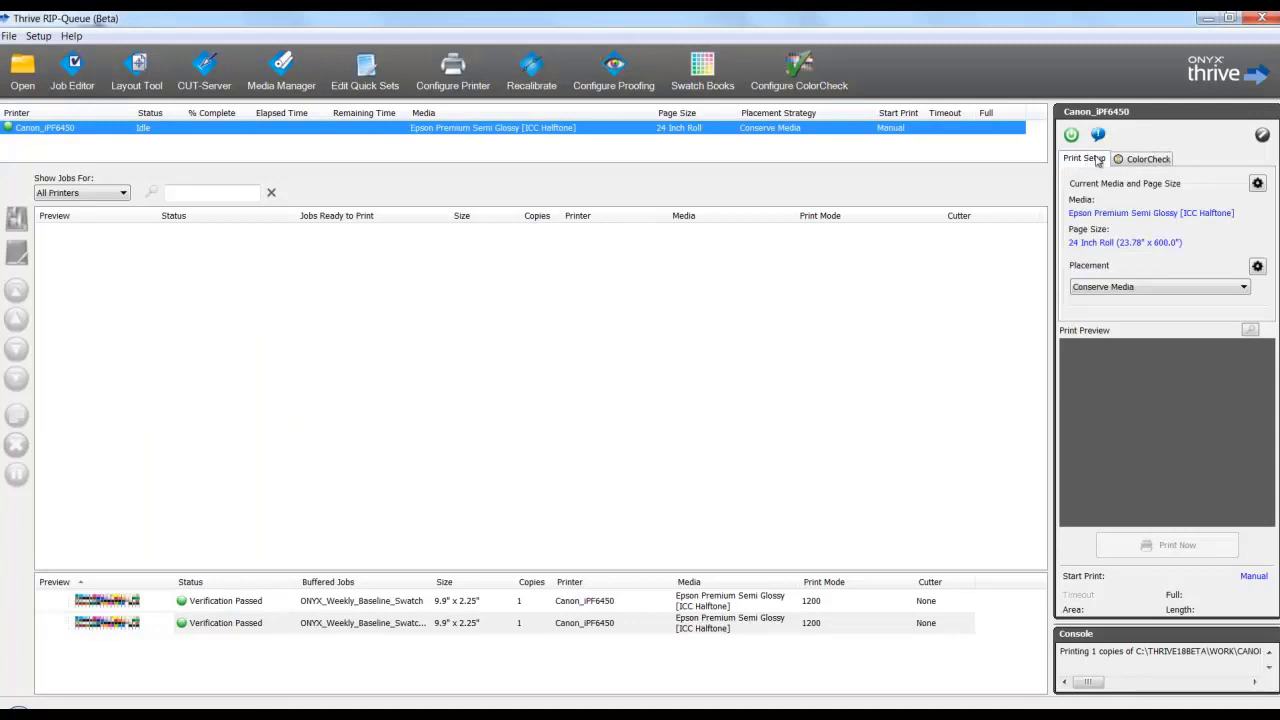
left_click(1134, 161)
left_click(1064, 162)
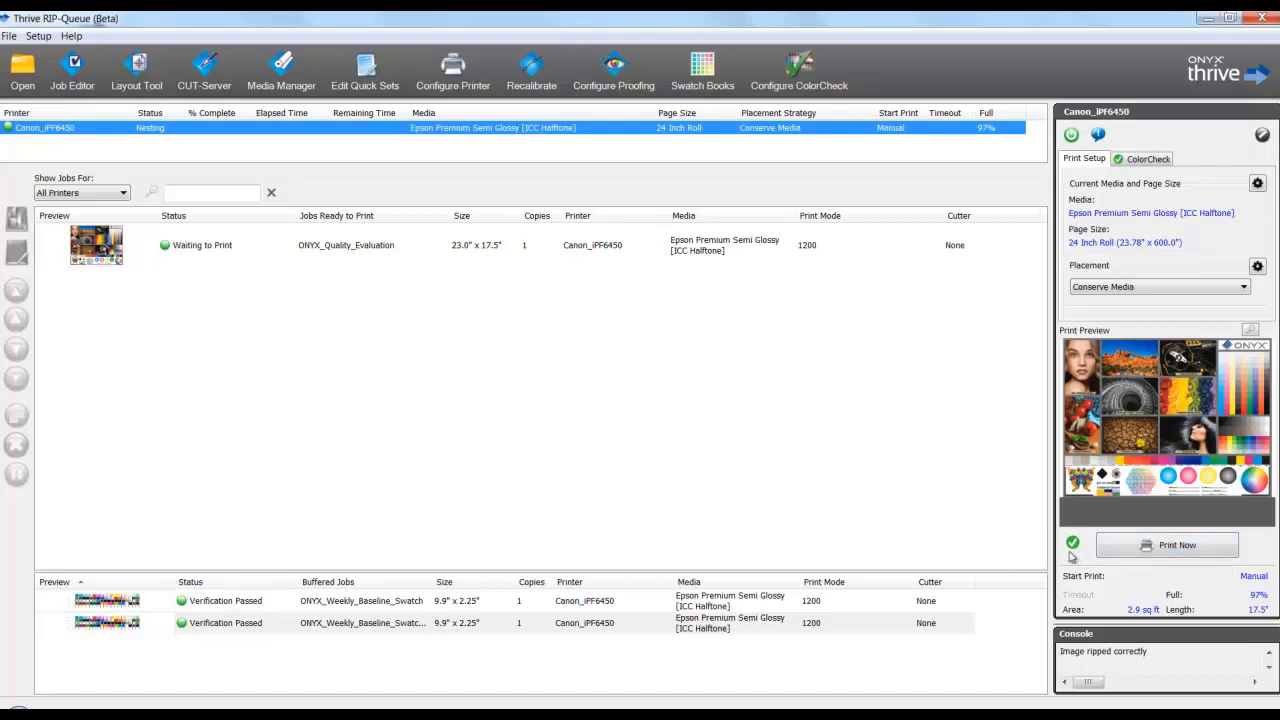
Step: Show the printer's ColorCheck details: ONYX Weekly Baseline, measured 4/12/2018, expiring 4/19/2018 2:03 PM
left_click(1136, 162)
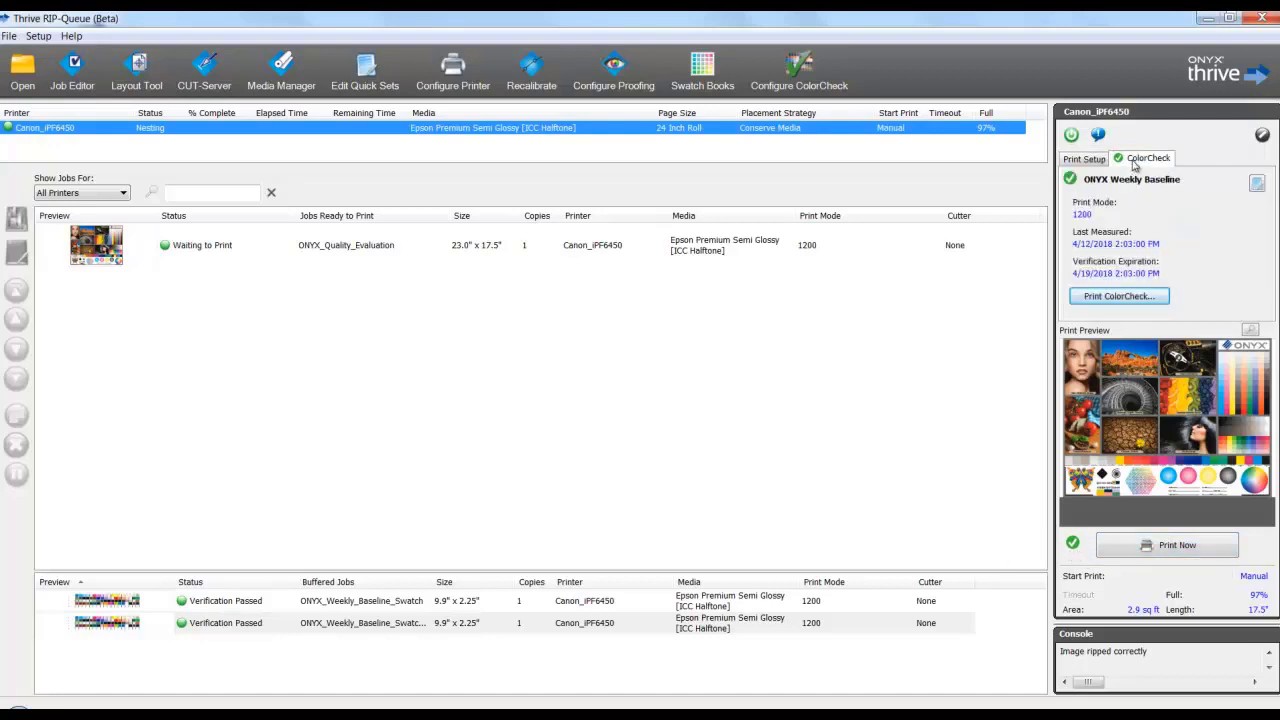